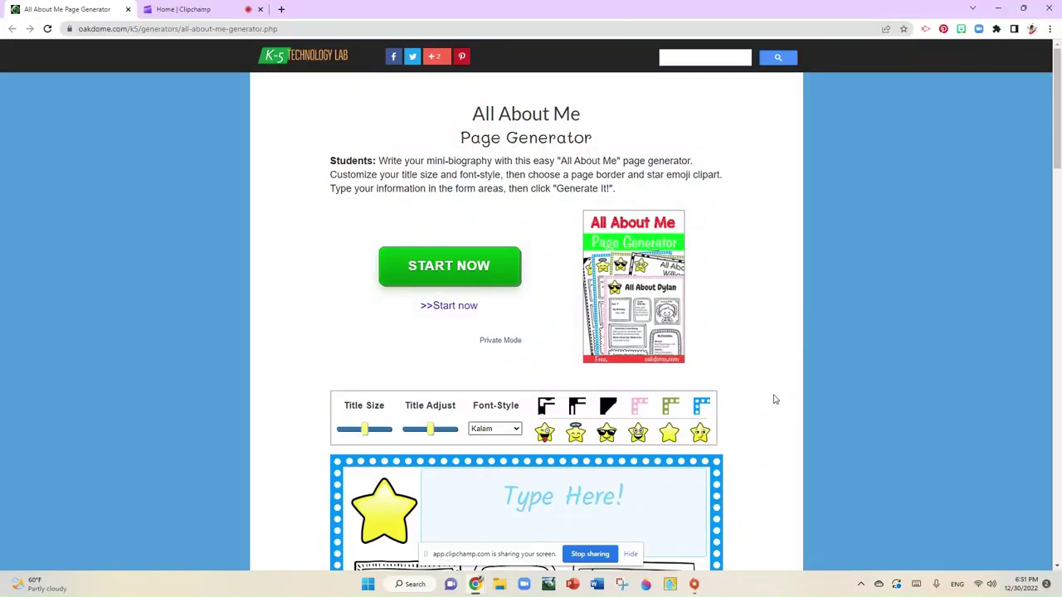
# - Look over the blank All About Me template, from its customization options down to the fill-in sections
pyautogui.click(631, 554)
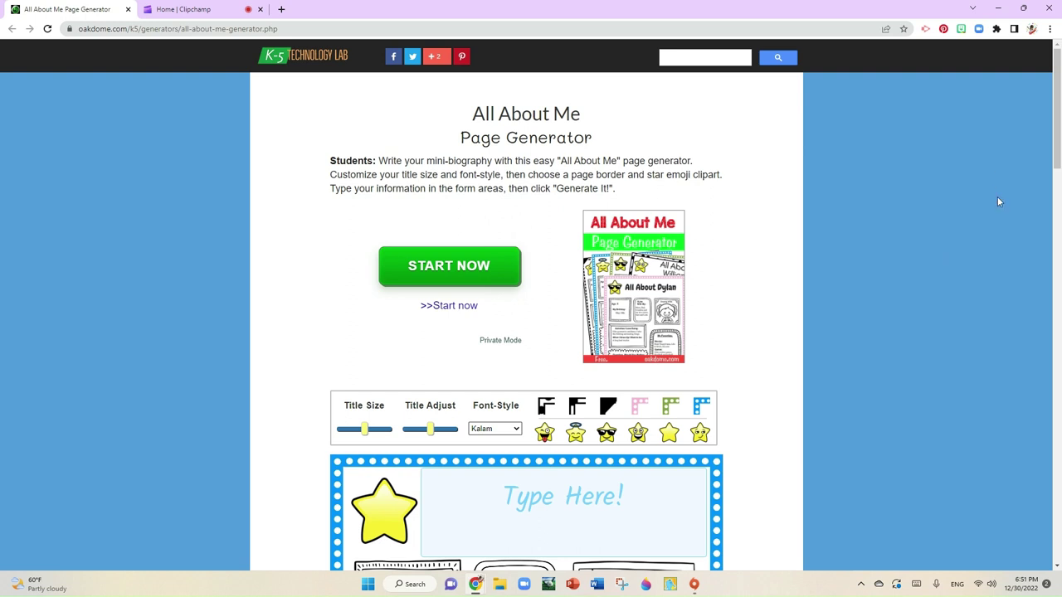
pyautogui.scroll(-2, 998, 211)
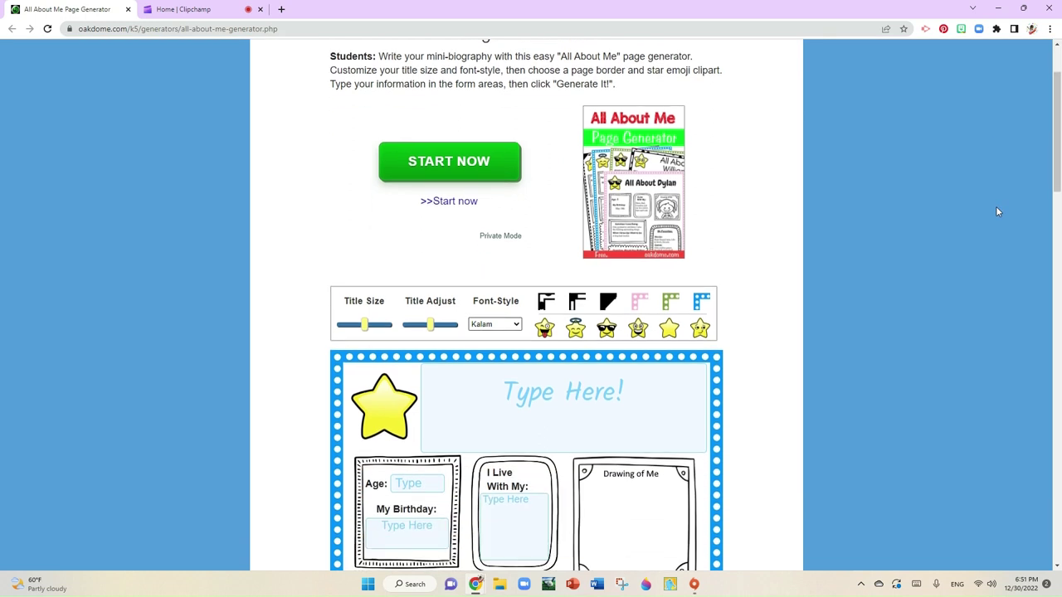
pyautogui.scroll(-2, 998, 212)
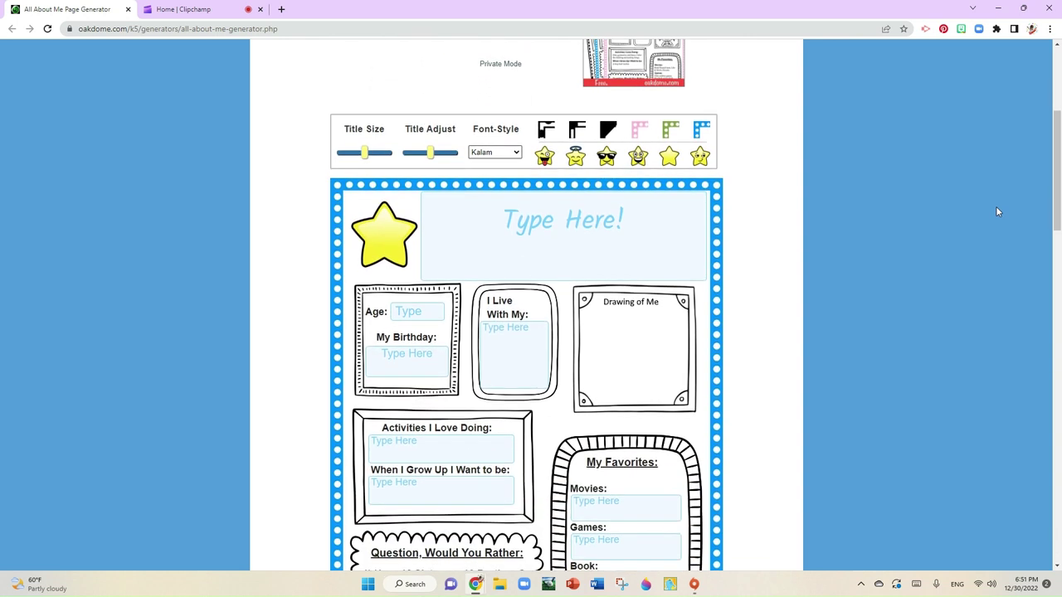
pyautogui.scroll(-2, 997, 212)
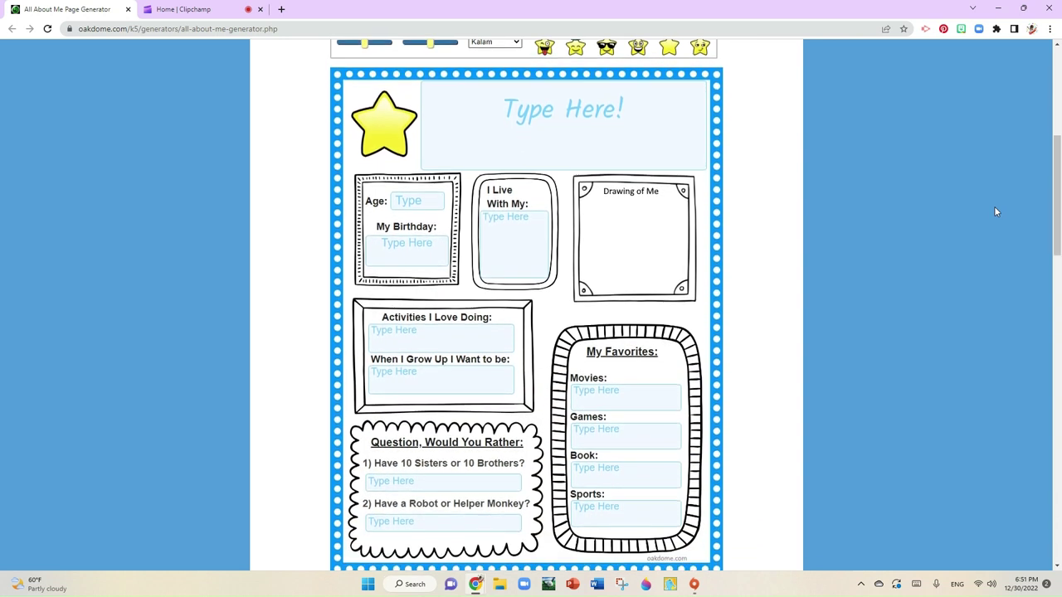
pyautogui.scroll(1, 996, 212)
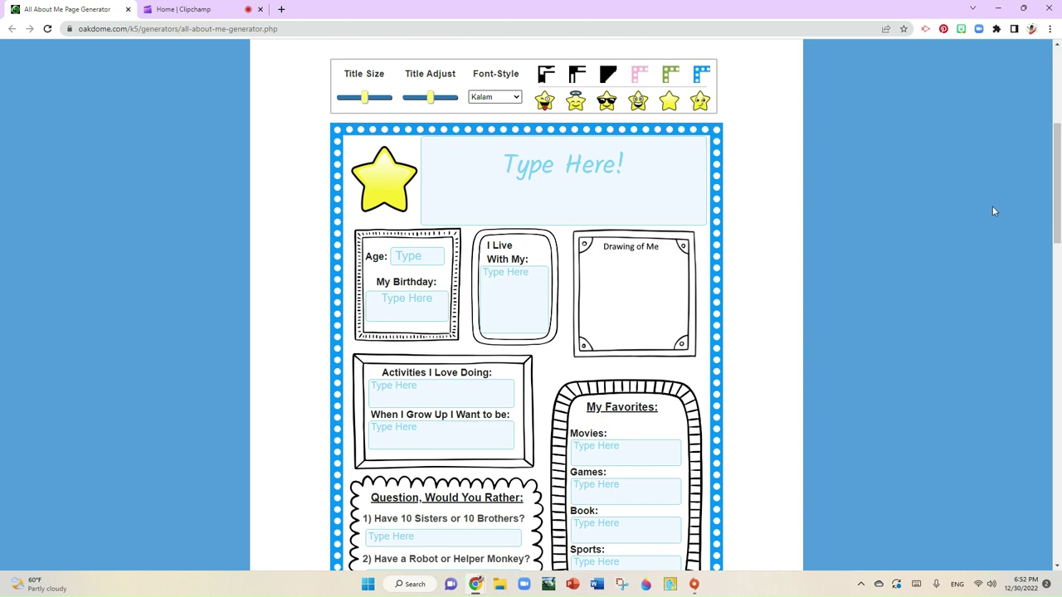
pyautogui.scroll(1, 994, 211)
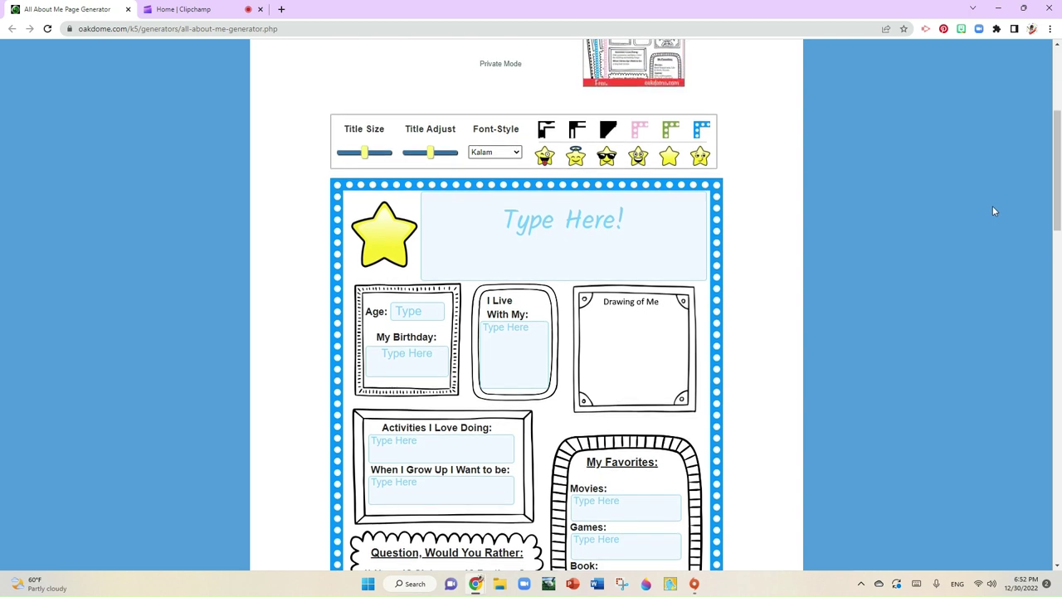
pyautogui.scroll(-1, 994, 211)
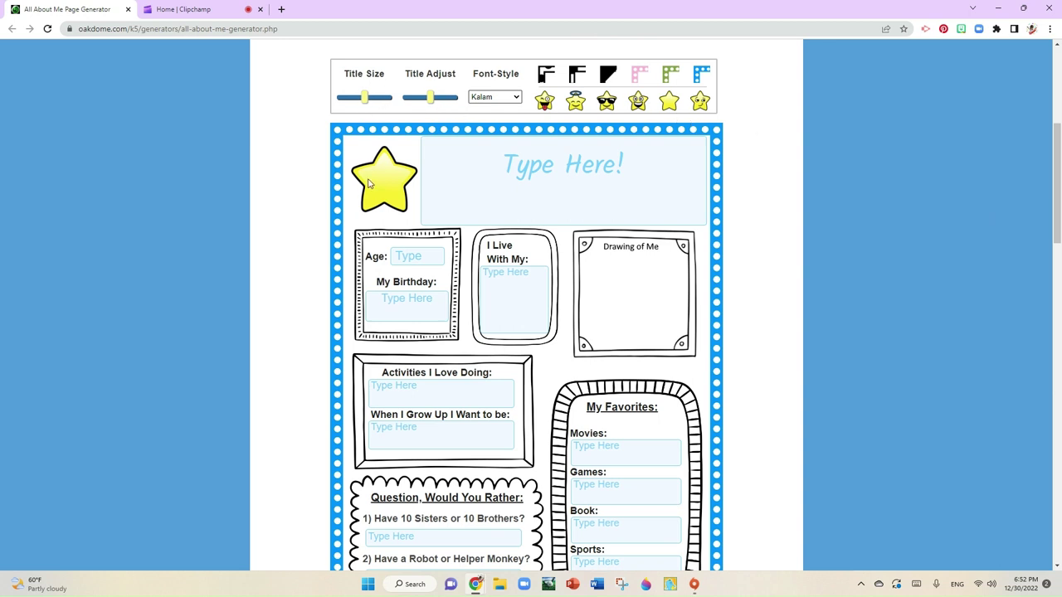
# - Slightly enlarge the title size and enter "All About Me" as the page title
pyautogui.moveTo(365, 98)
pyautogui.mouseDown()
pyautogui.moveTo(355, 104)
pyautogui.moveTo(380, 100)
pyautogui.moveTo(370, 100)
pyautogui.mouseUp()
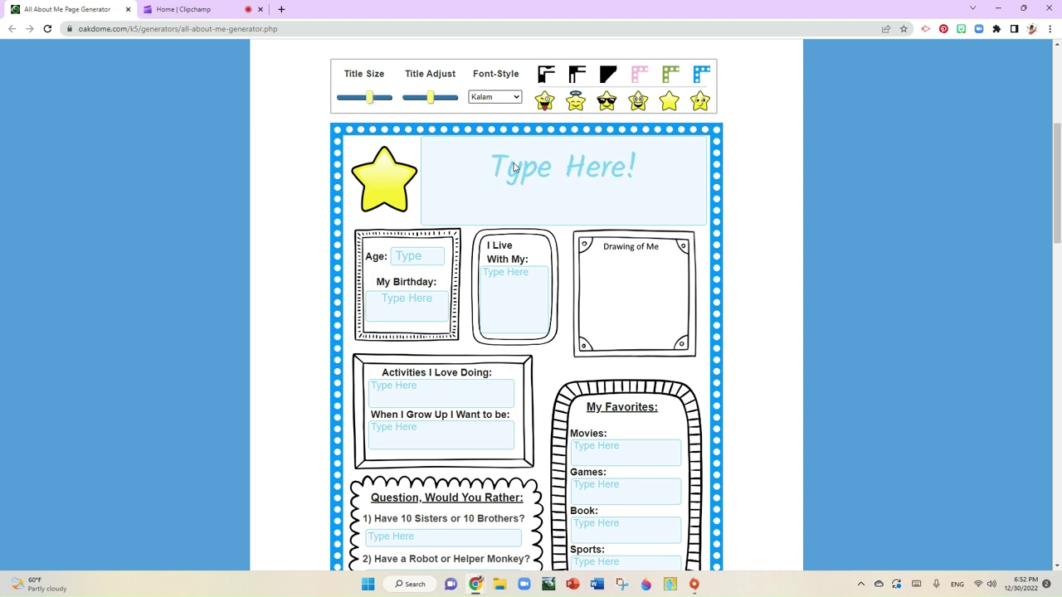
pyautogui.click(513, 168)
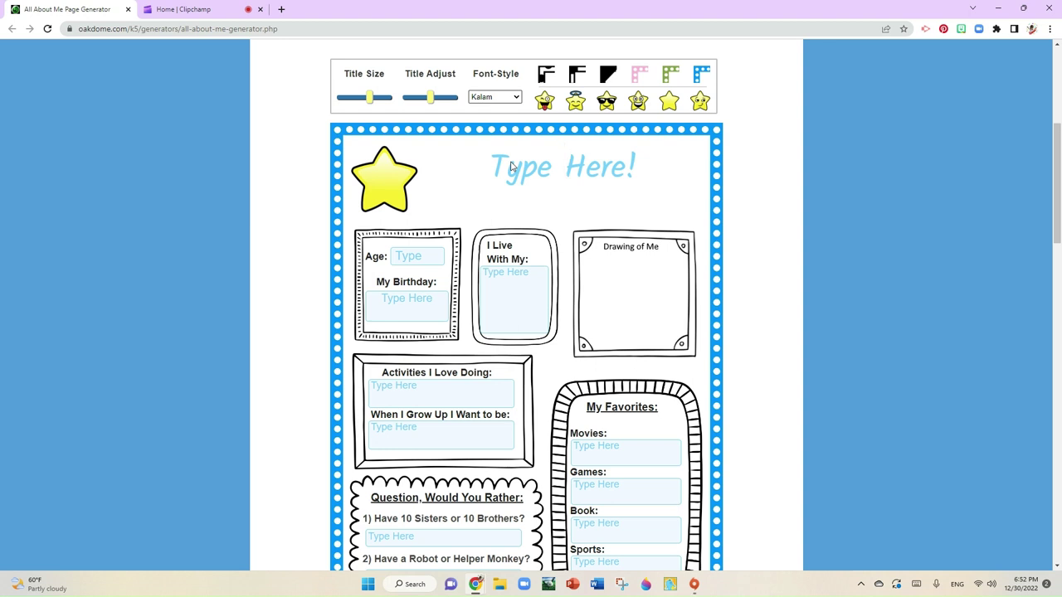
pyautogui.write('all A')
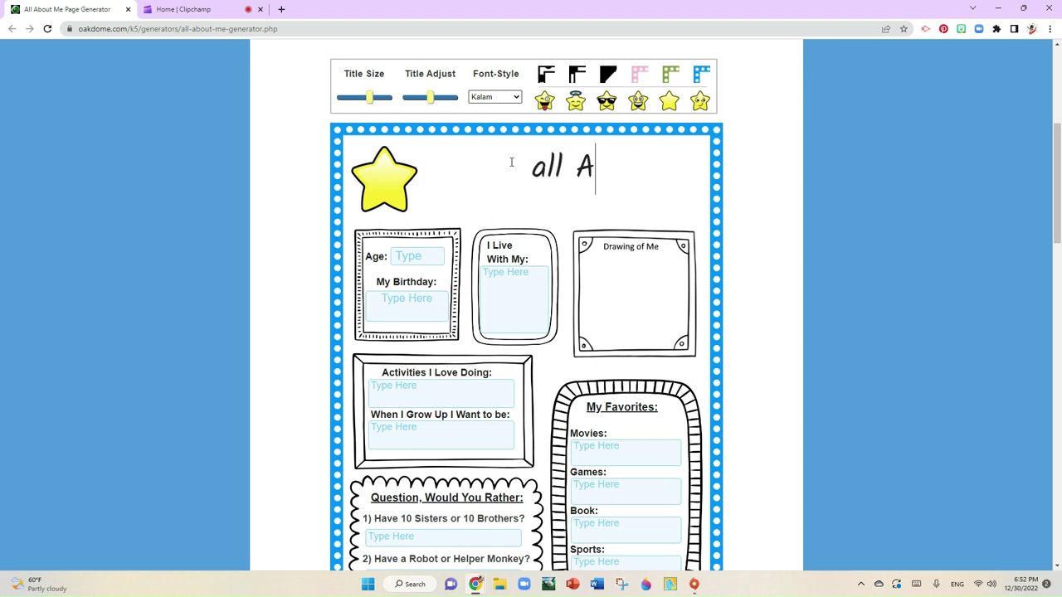
pyautogui.write('bout ')
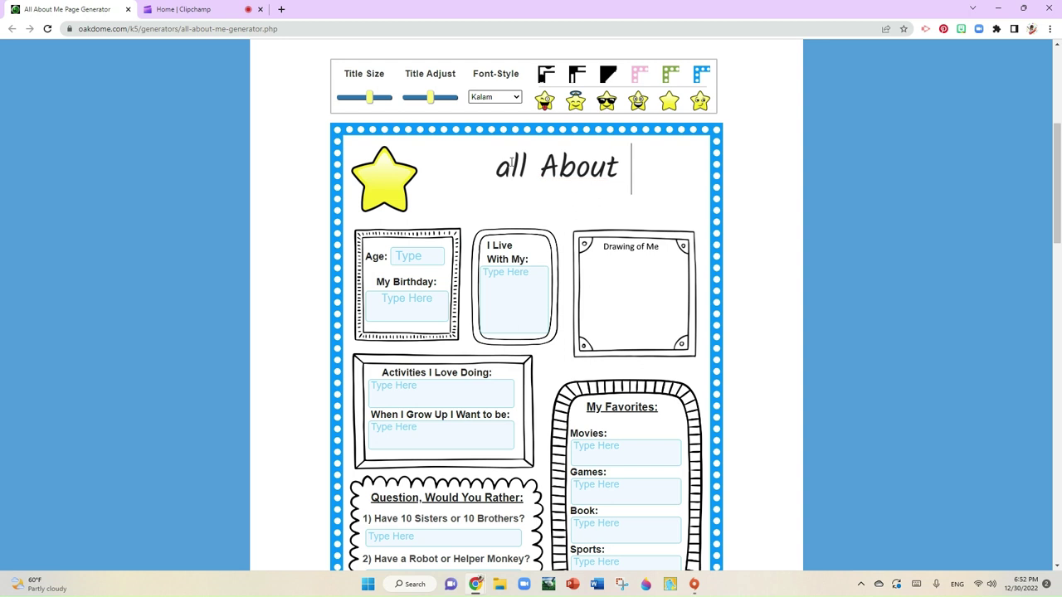
pyautogui.write('Me')
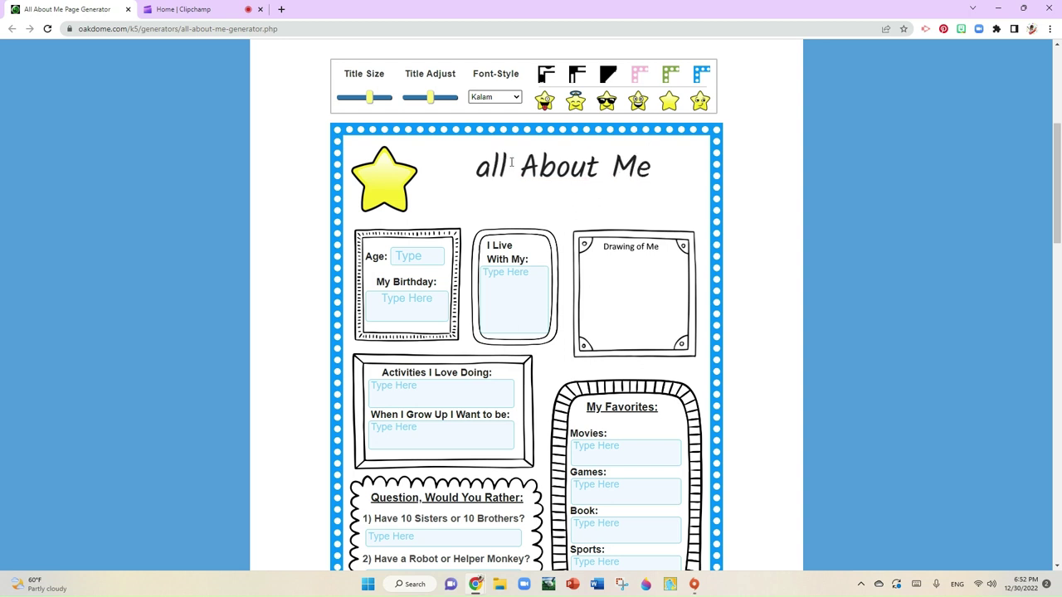
pyautogui.click(491, 166)
pyautogui.press('BackSpace')
pyautogui.write('A')
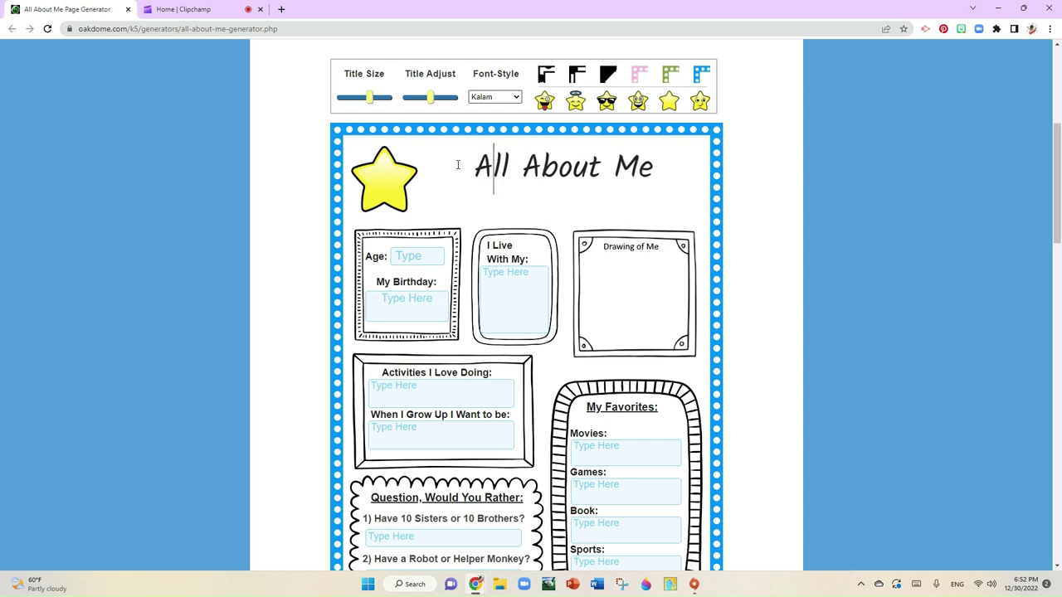
# - Try the Happy Monkey and Tangerine font styles on the page title
pyautogui.click(516, 97)
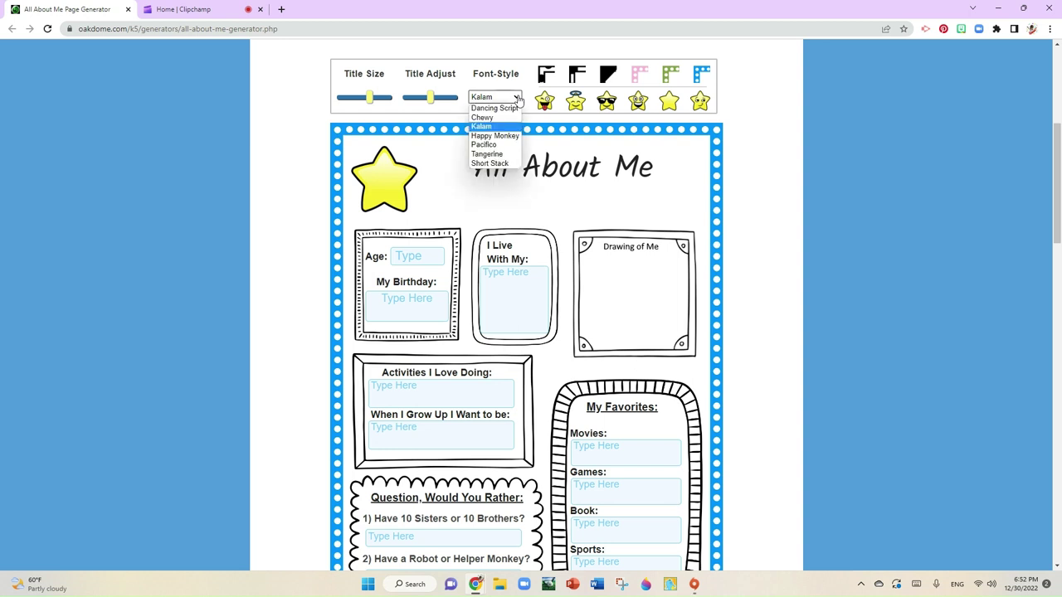
pyautogui.click(485, 135)
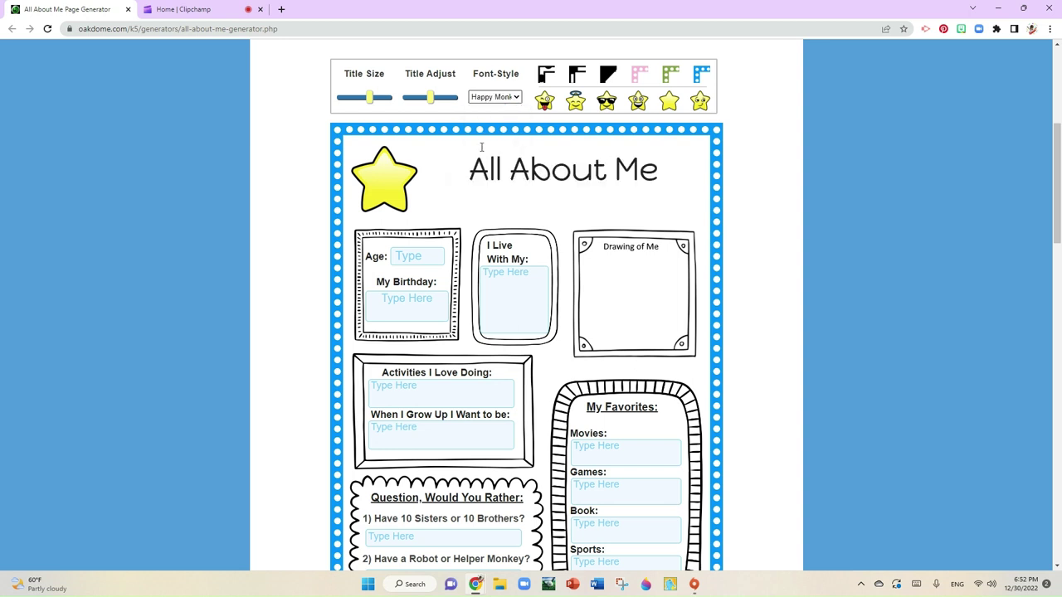
pyautogui.click(516, 98)
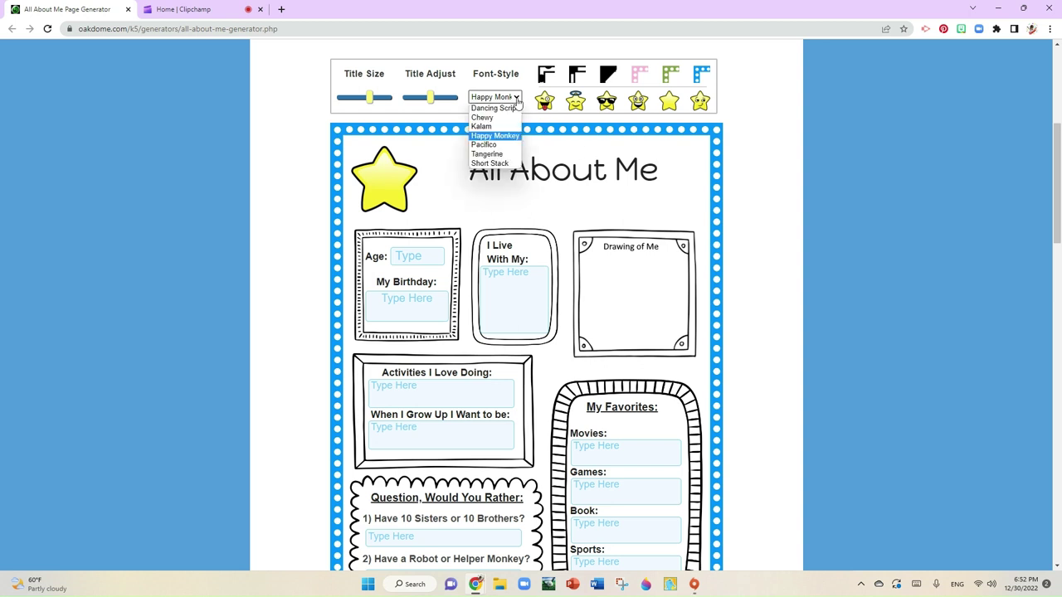
pyautogui.click(490, 154)
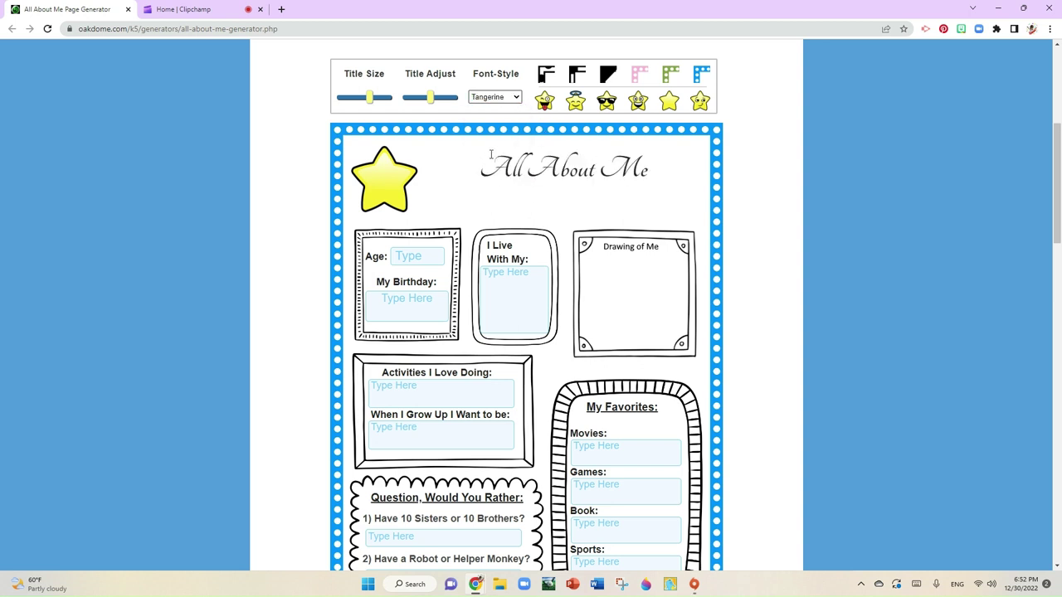
# - Set the page title's font style to Pacifico
pyautogui.click(514, 98)
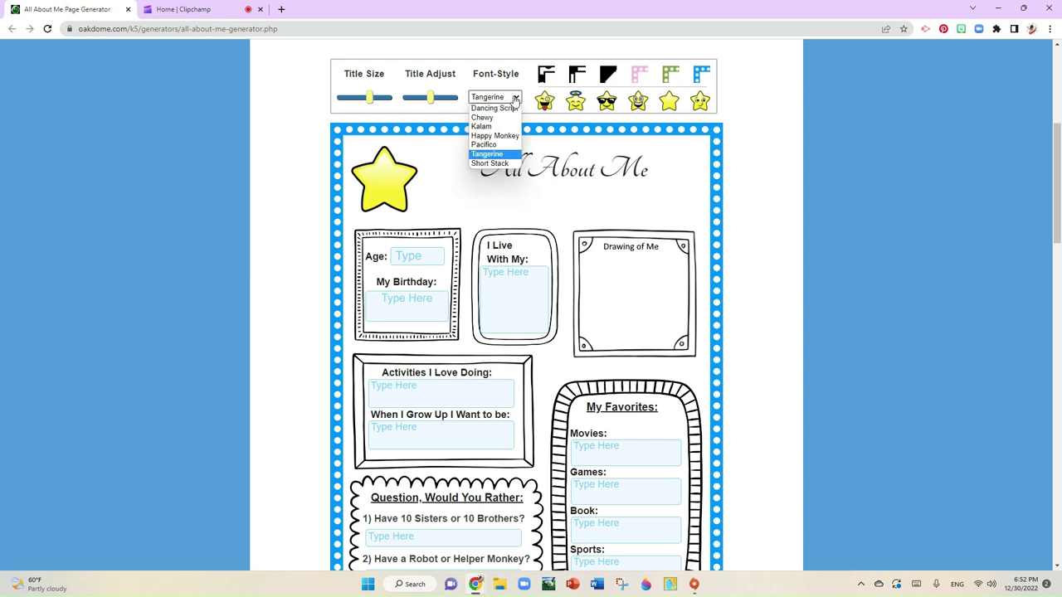
pyautogui.click(484, 145)
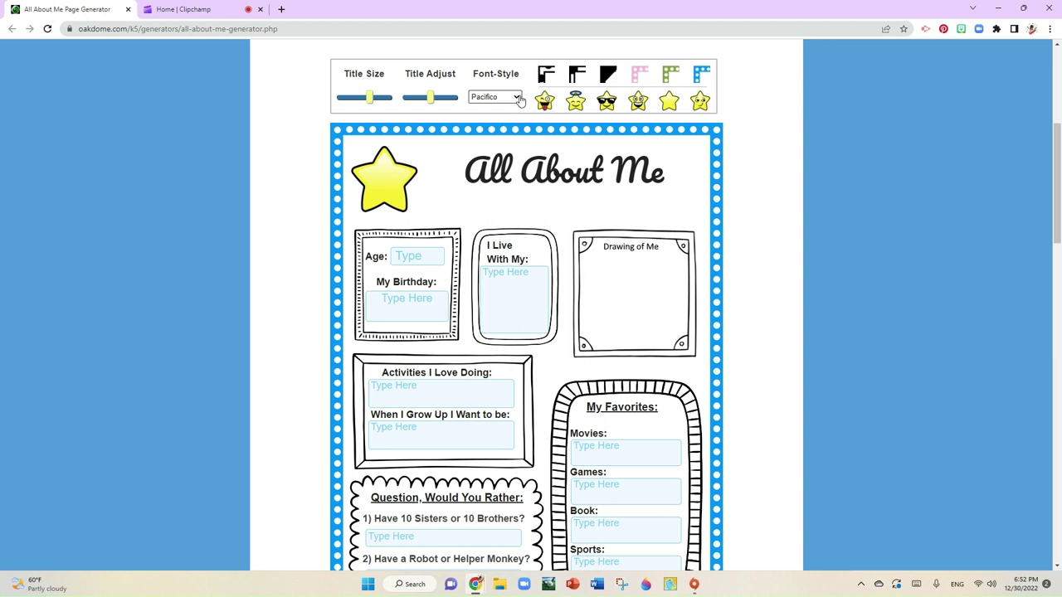
pyautogui.click(499, 171)
pyautogui.press('Home')
# - Try the sunglasses and wide-eyed star clipart, and settle on the smirking star beside the title
pyautogui.click(604, 103)
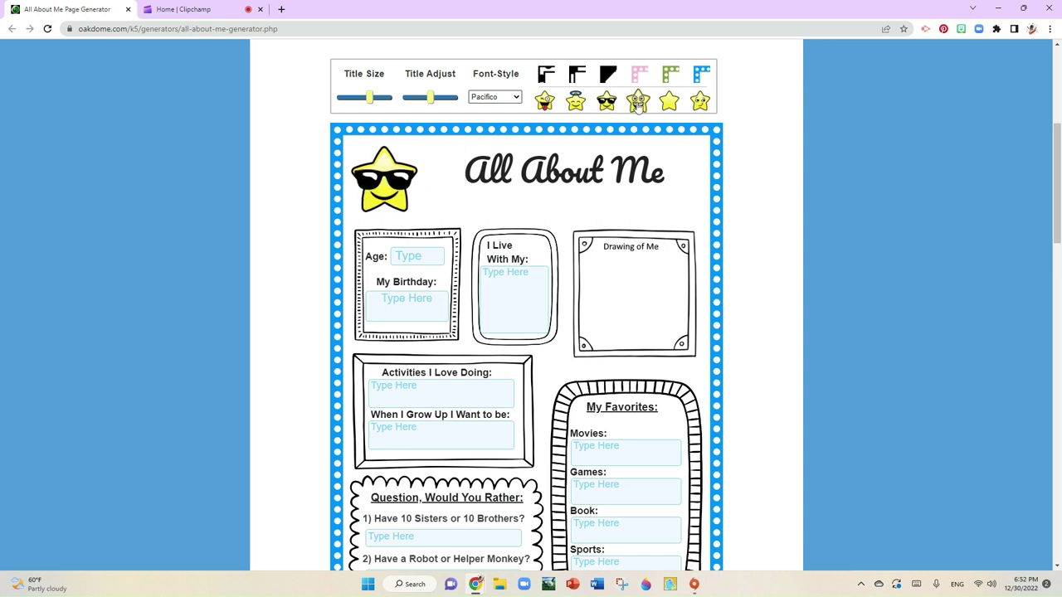
pyautogui.click(637, 103)
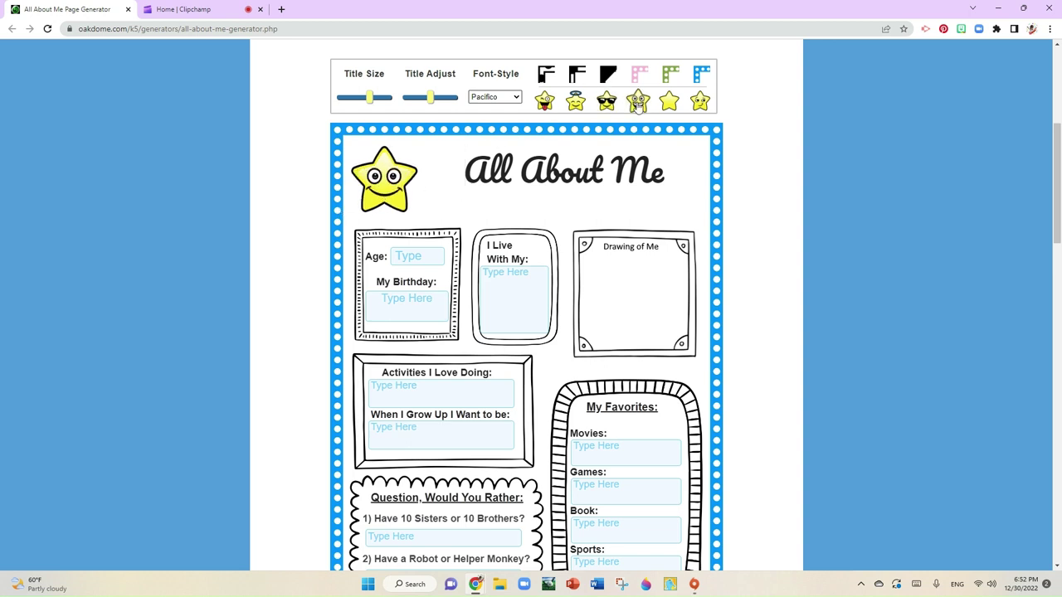
pyautogui.click(696, 103)
# - Examine the customized page's sections, from the title and drawing box down to the questions and favorites
pyautogui.scroll(-2, 519, 257)
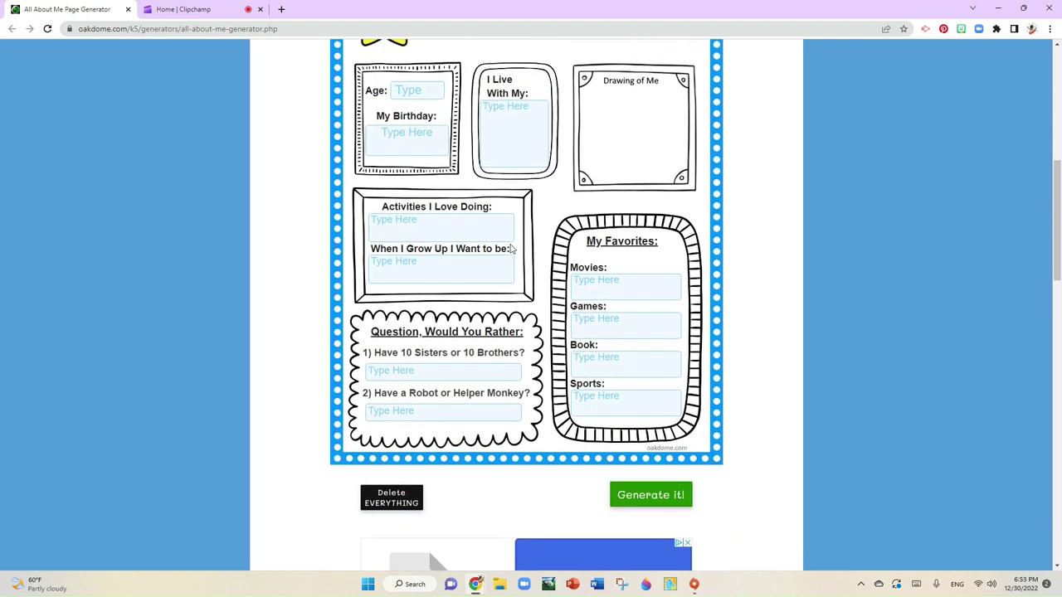
pyautogui.scroll(2, 514, 253)
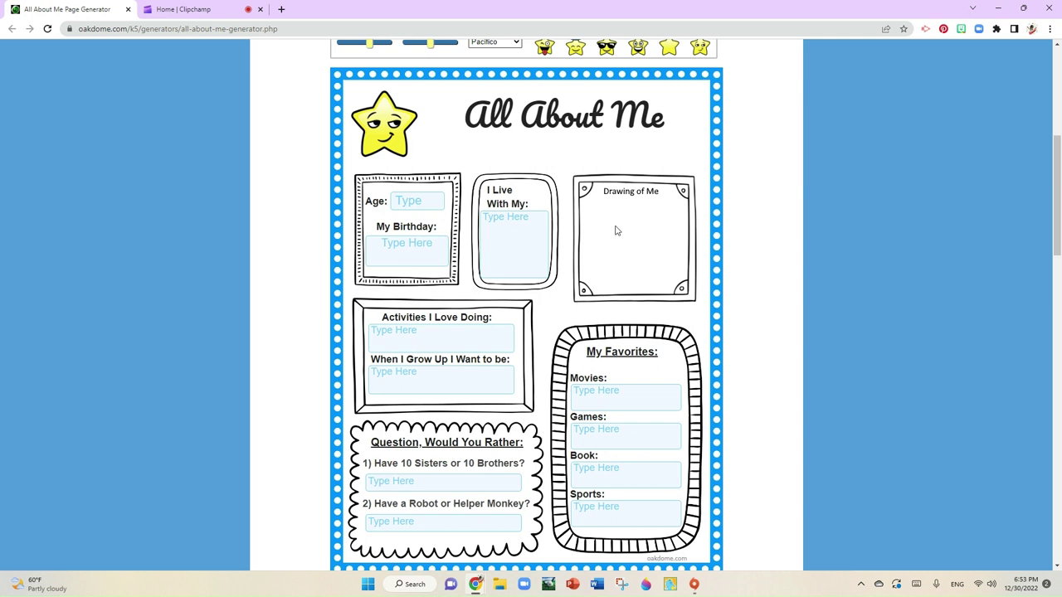
pyautogui.scroll(2, 617, 226)
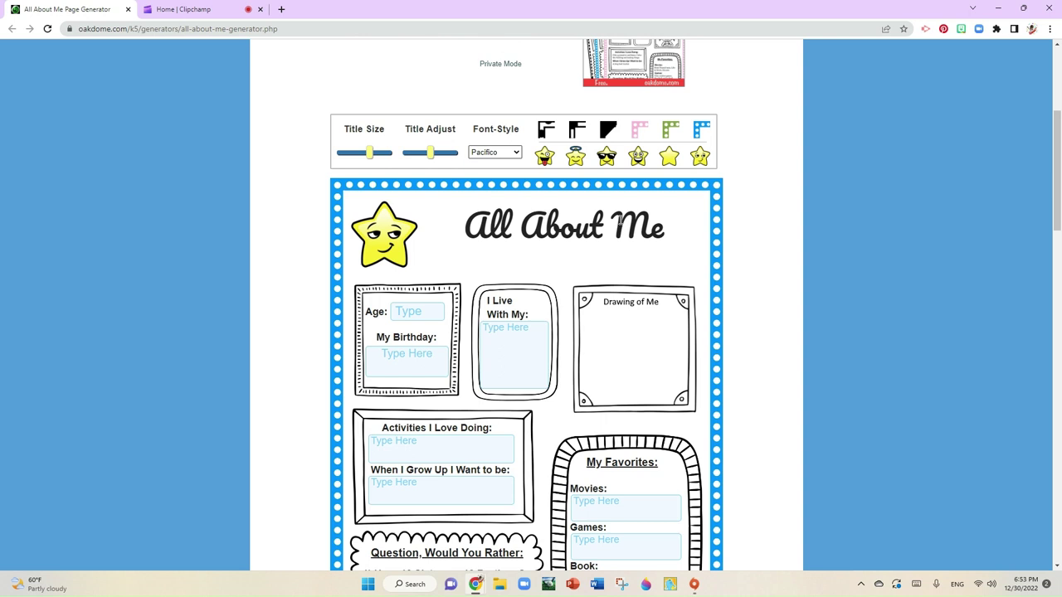
pyautogui.scroll(1, 619, 220)
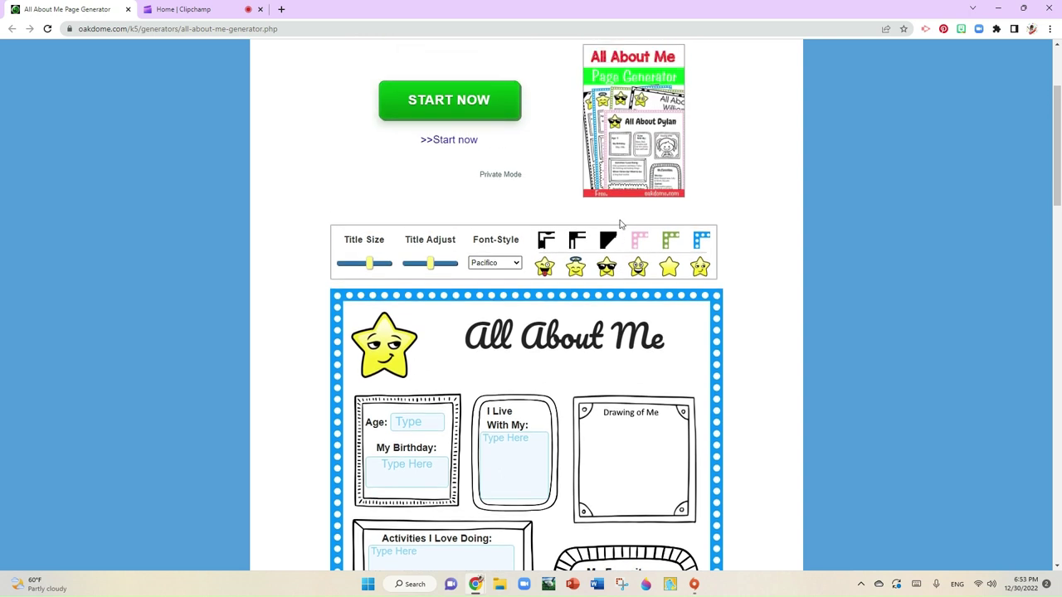
pyautogui.scroll(-1, 620, 224)
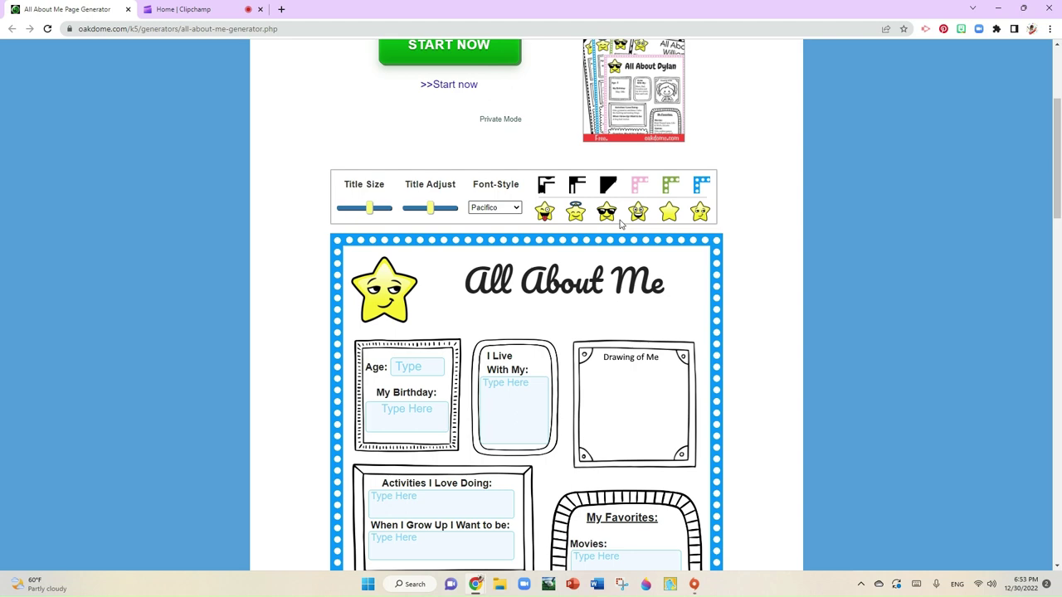
pyautogui.scroll(-3, 620, 224)
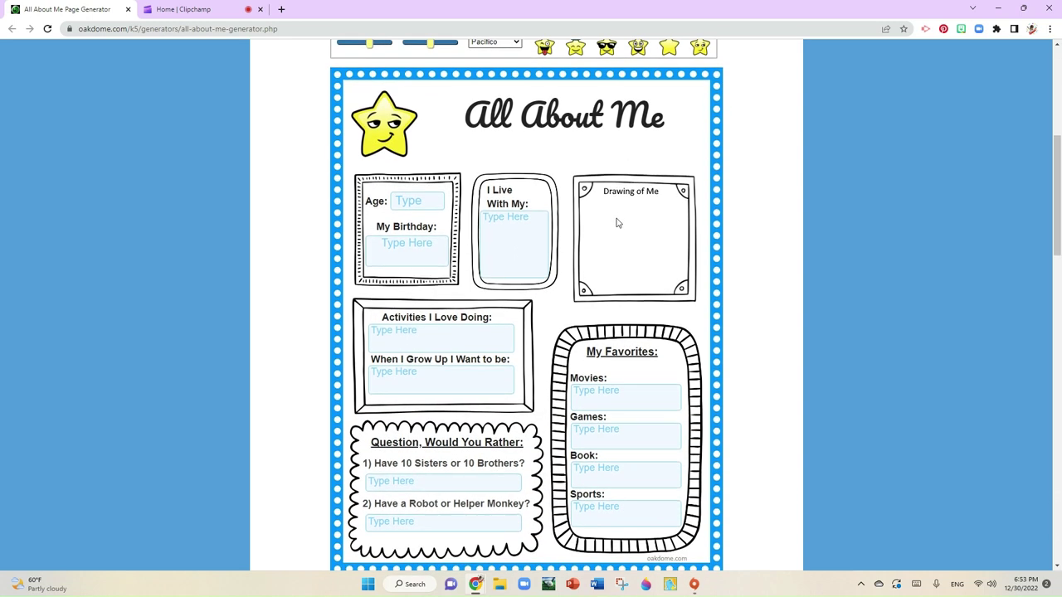
pyautogui.scroll(-2, 616, 222)
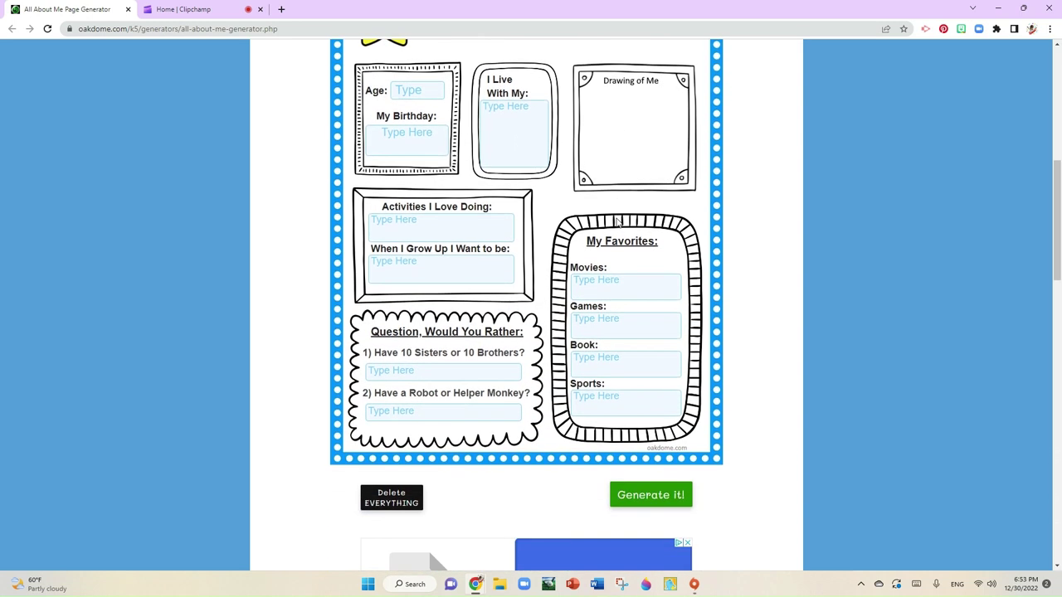
pyautogui.scroll(2, 617, 223)
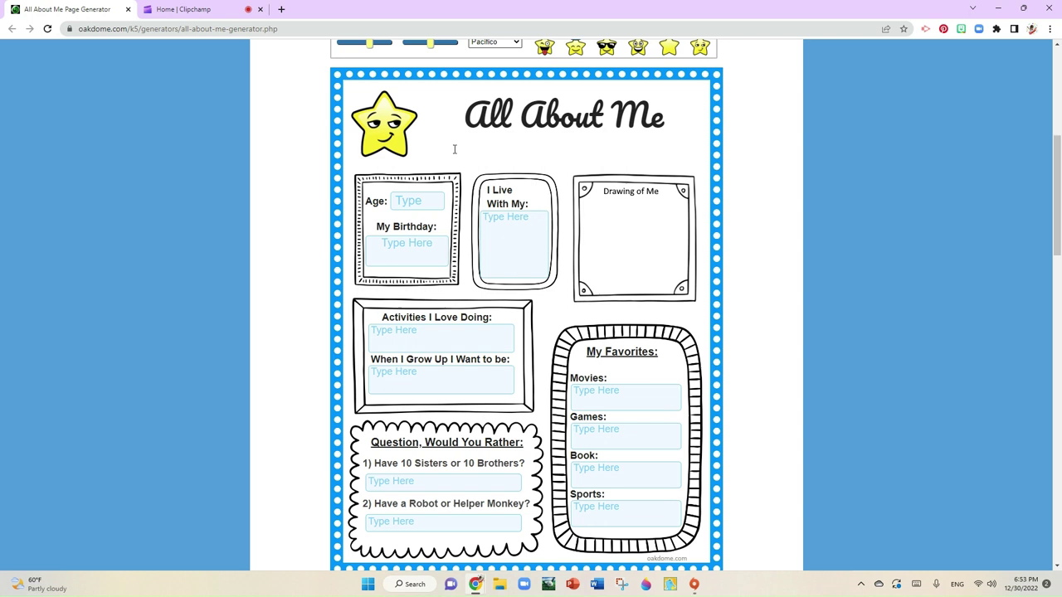
pyautogui.scroll(2, 454, 149)
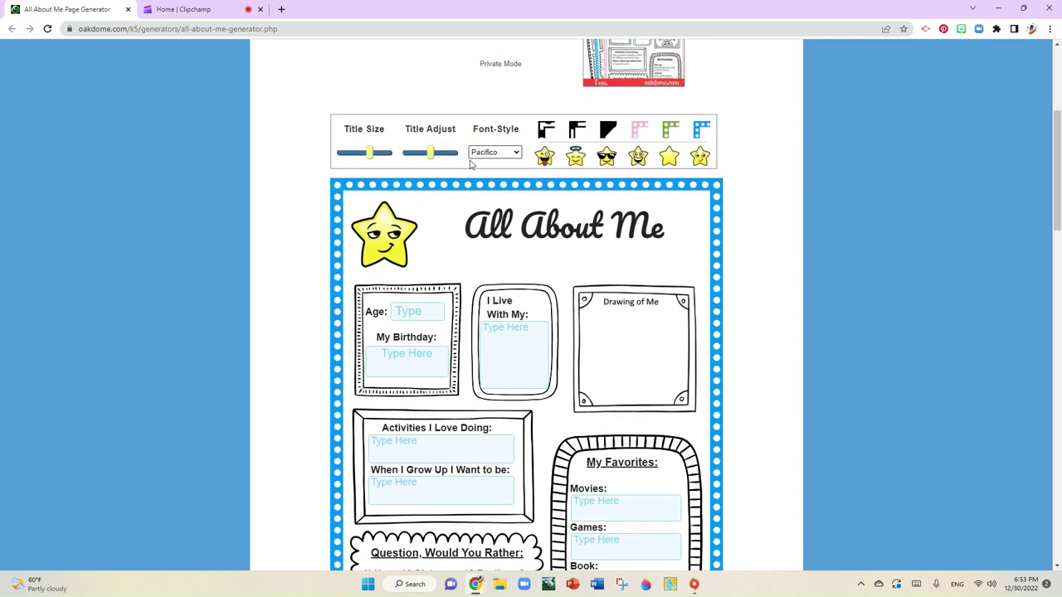
# - Try the pink and green dotted page borders, and settle on the black-and-white dashed border
pyautogui.click(642, 130)
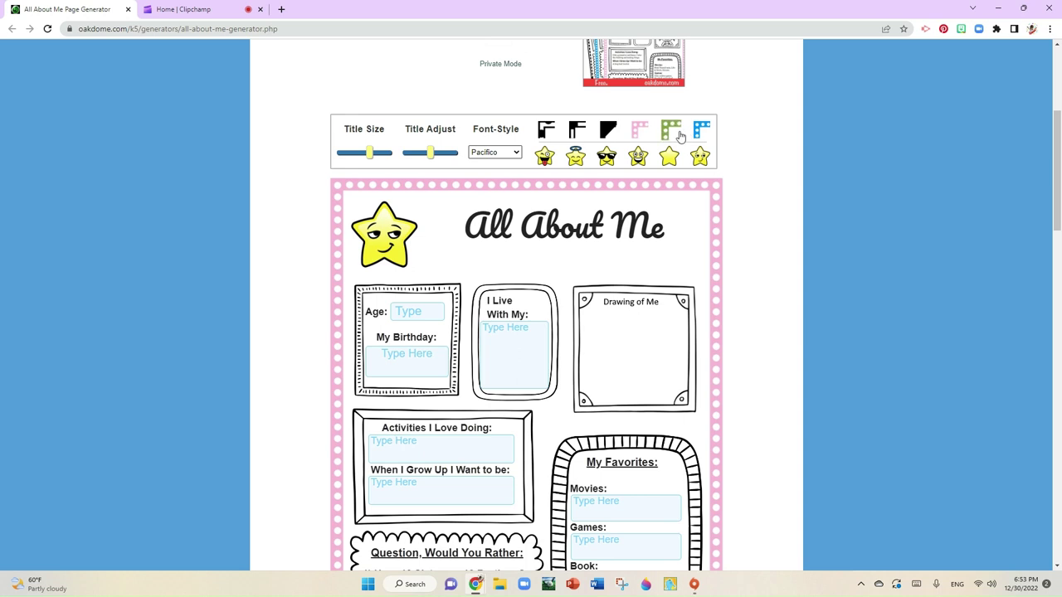
pyautogui.click(672, 133)
pyautogui.click(578, 136)
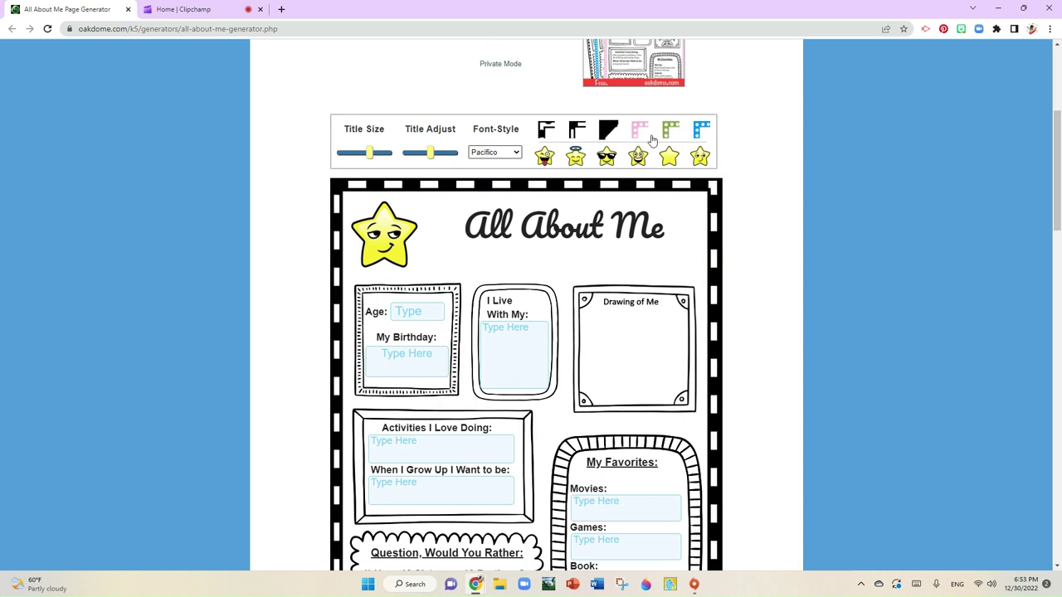
# - Generate the finished All About Me page to bring up its print preview
pyautogui.scroll(-3, 702, 194)
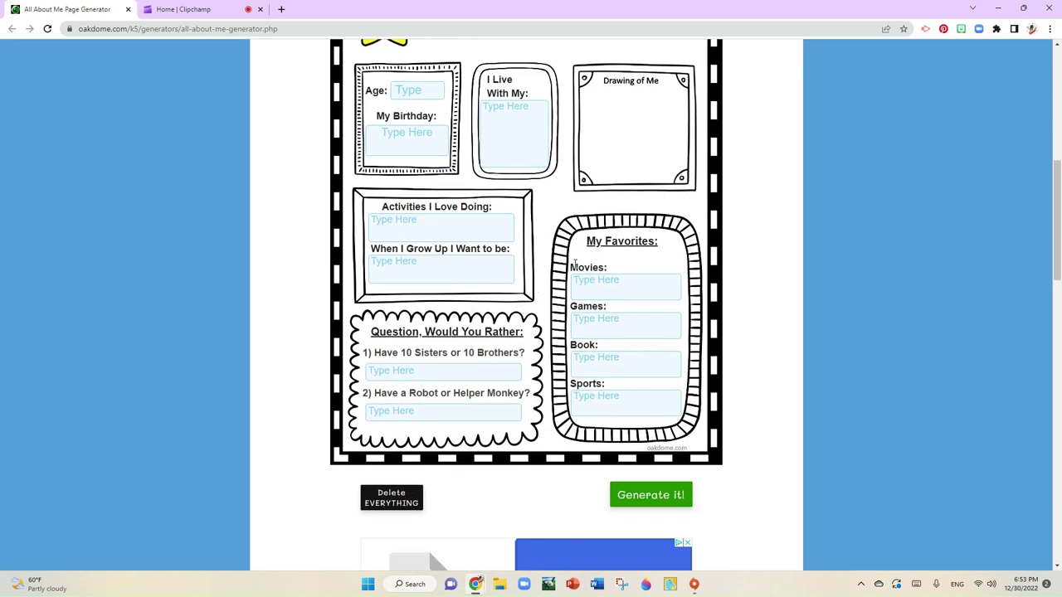
pyautogui.scroll(-1, 574, 264)
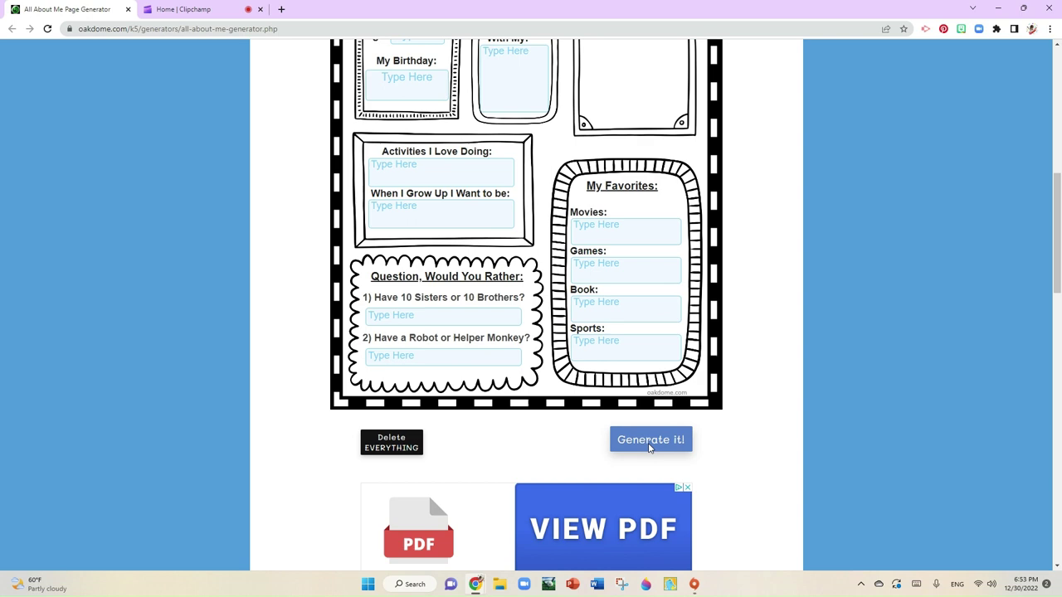
pyautogui.click(649, 448)
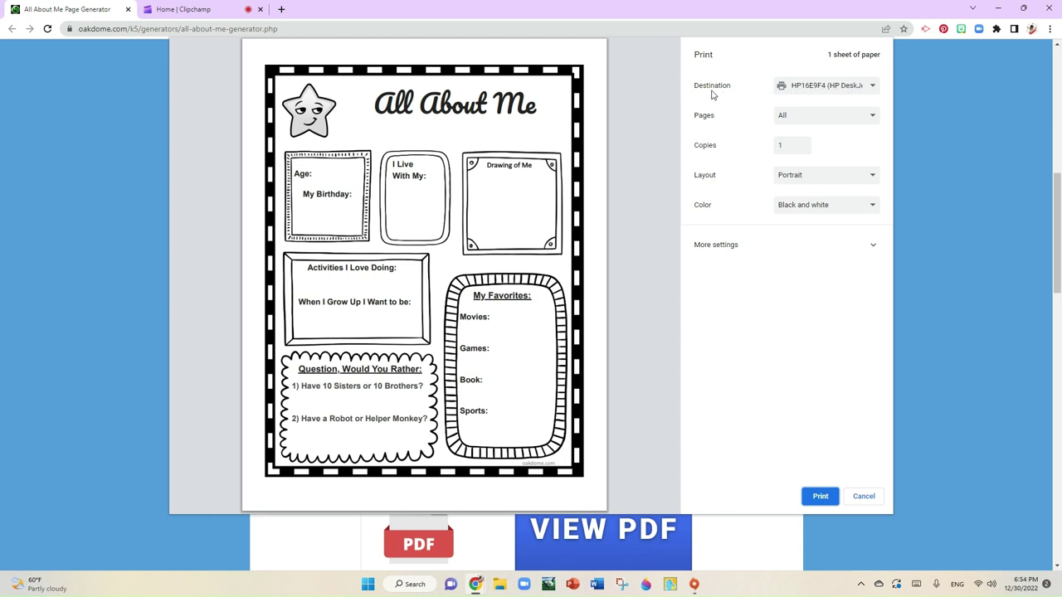
# - Set the print destination to Save as PDF and start saving the All About Me page as a file
pyautogui.click(875, 89)
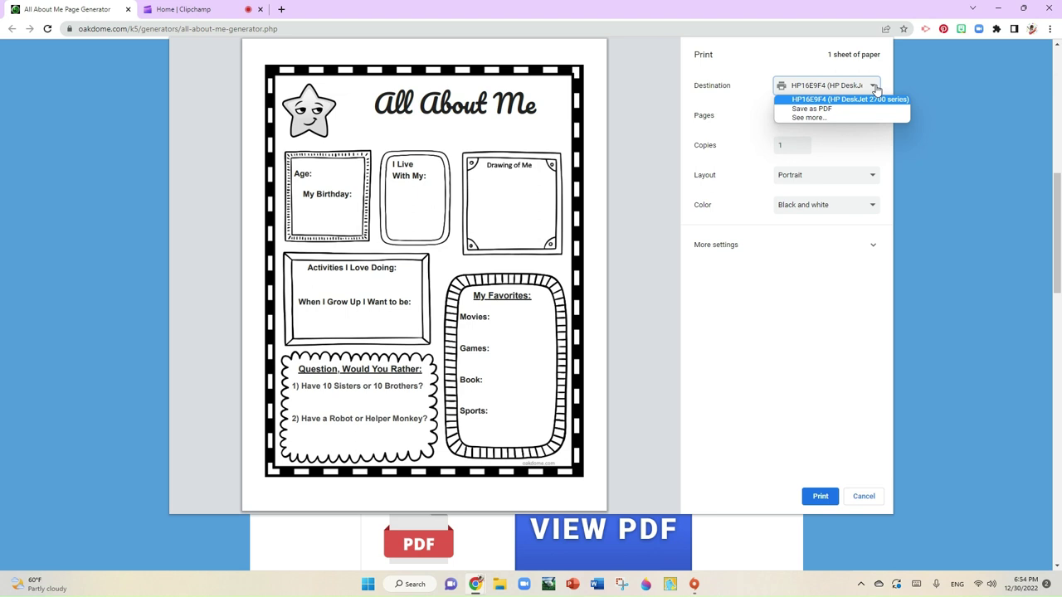
pyautogui.click(811, 108)
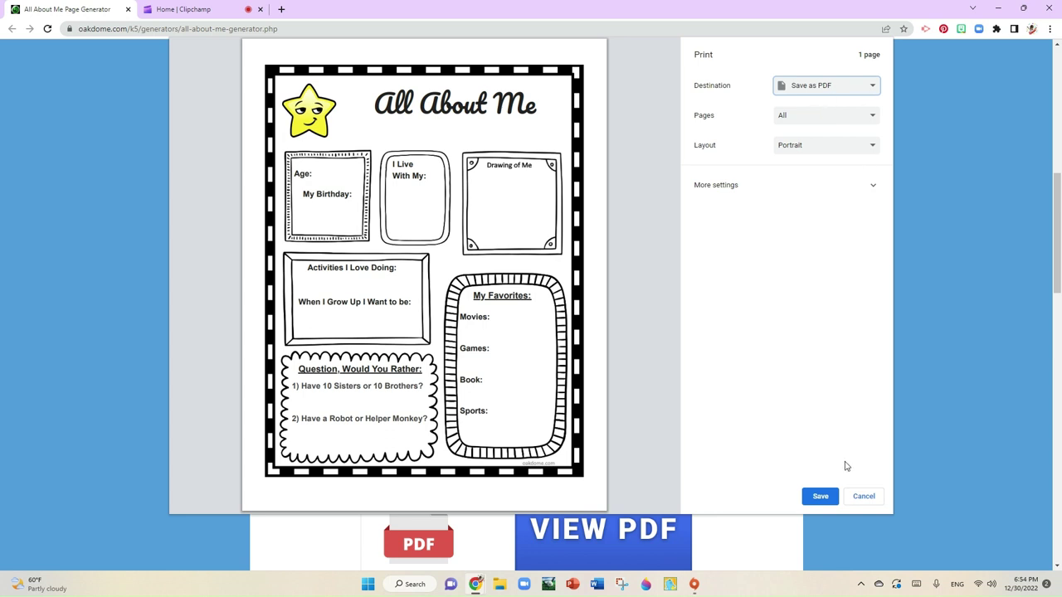
pyautogui.click(818, 496)
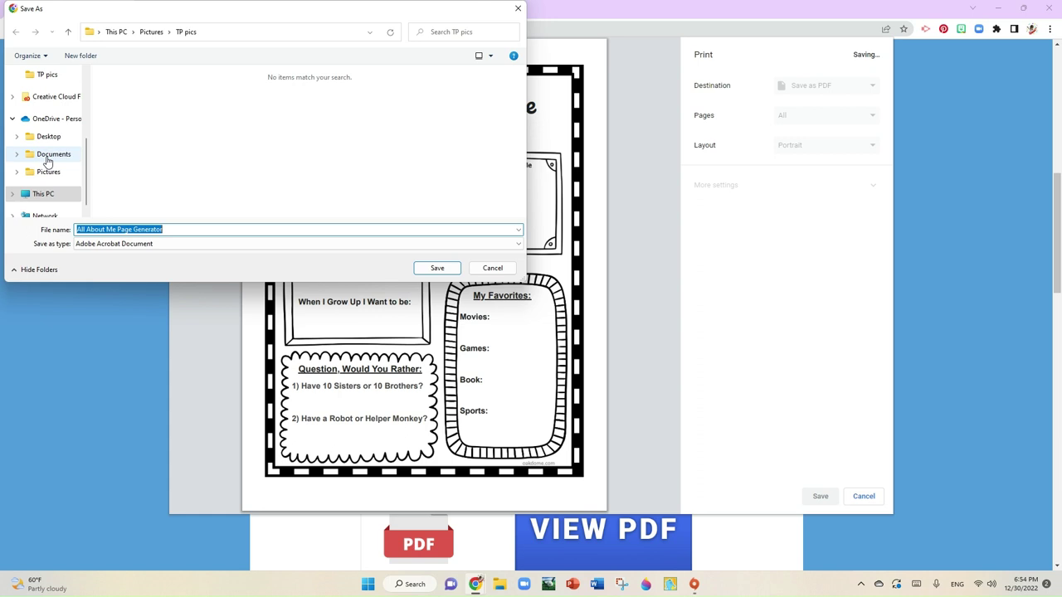
# - Add a new folder in TP pics and another in OneDrive's Documents, and cancel both the save and the print
pyautogui.click(83, 56)
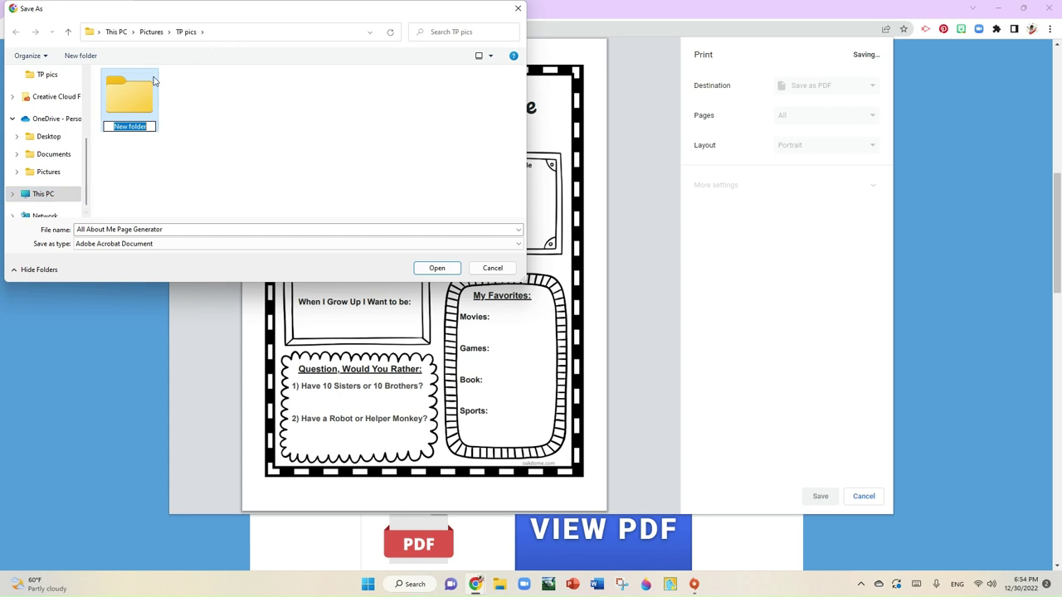
pyautogui.click(48, 172)
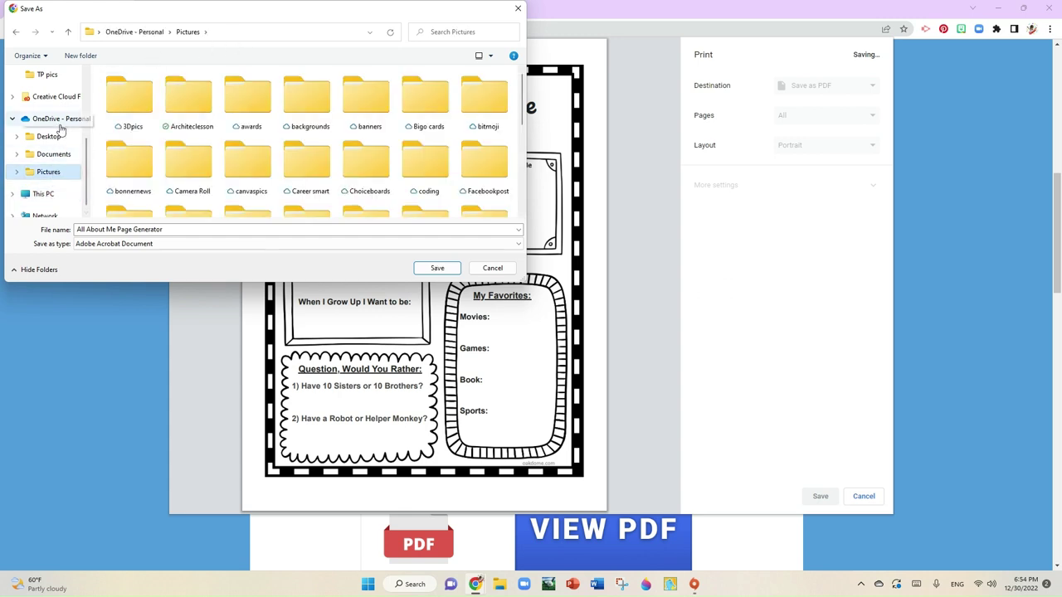
pyautogui.click(55, 156)
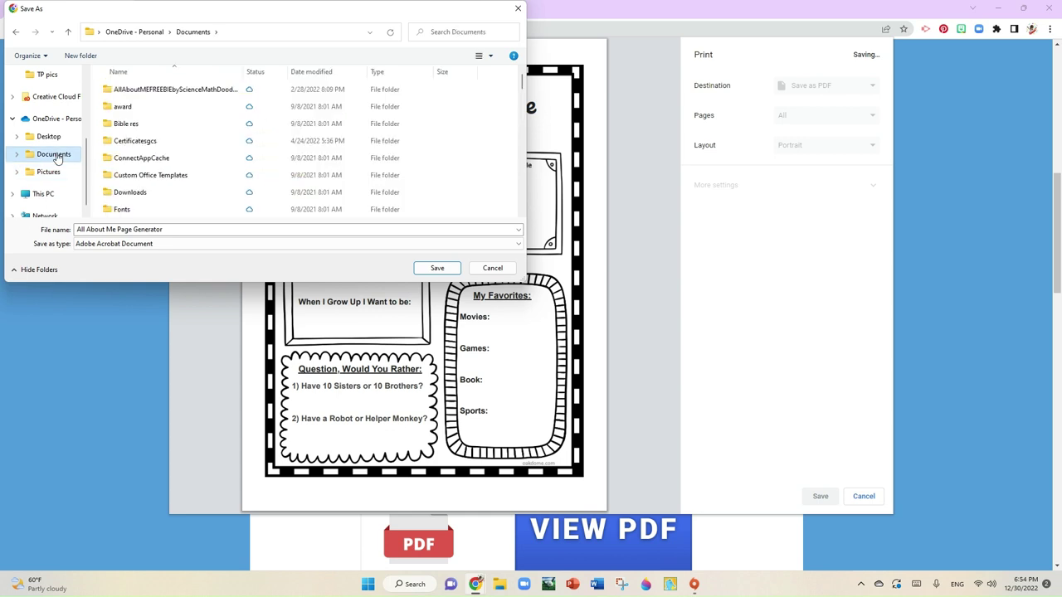
pyautogui.click(73, 56)
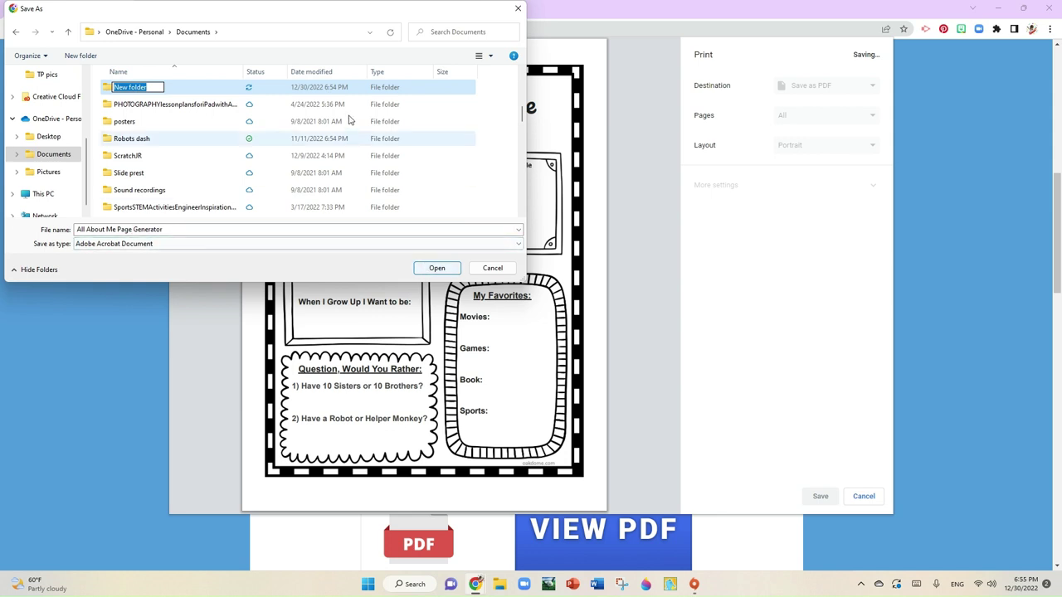
pyautogui.click(510, 11)
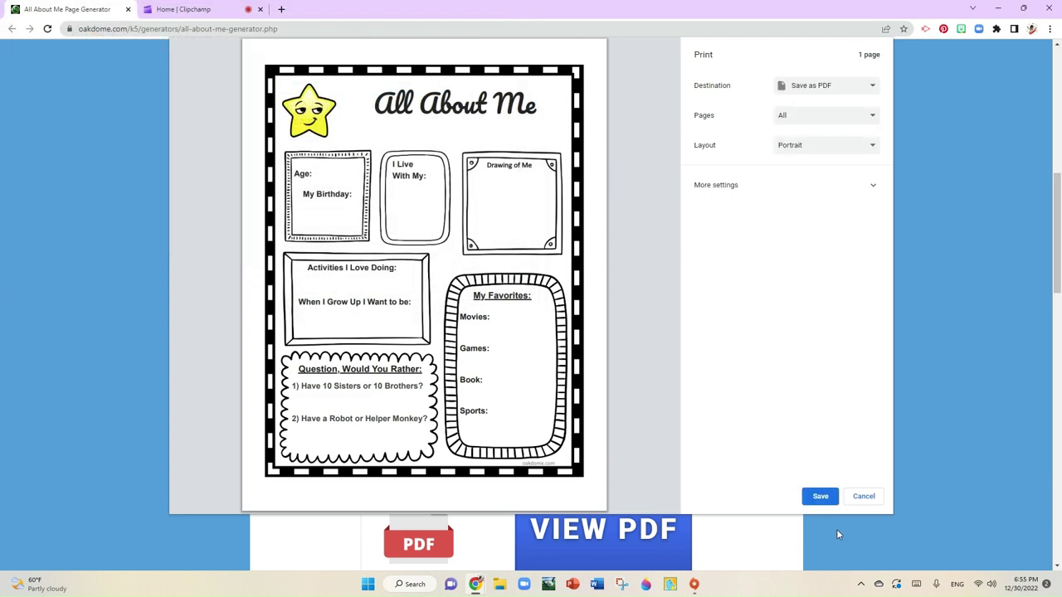
pyautogui.click(866, 497)
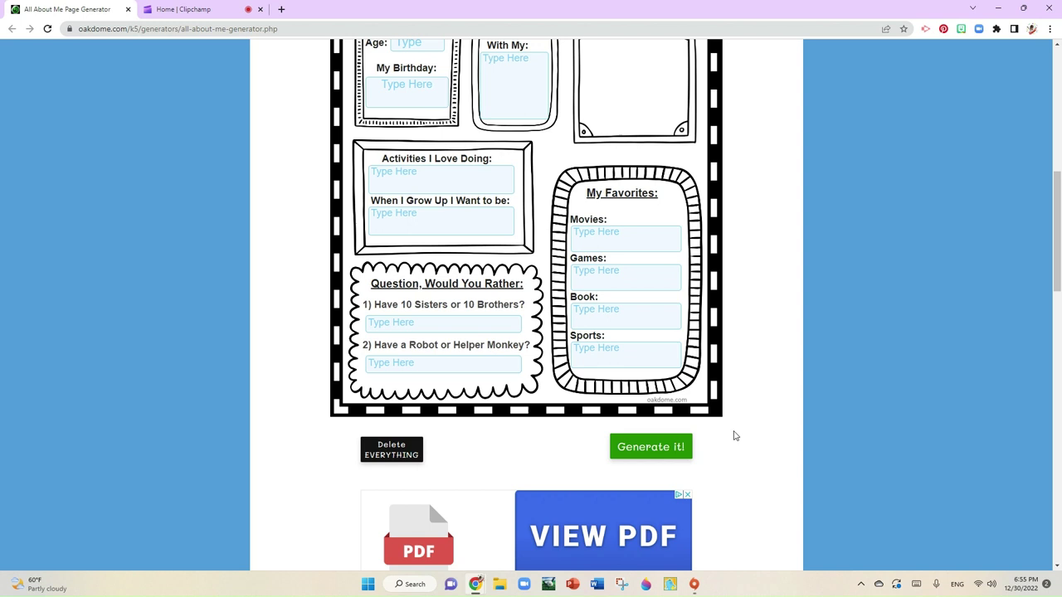
pyautogui.scroll(3, 734, 436)
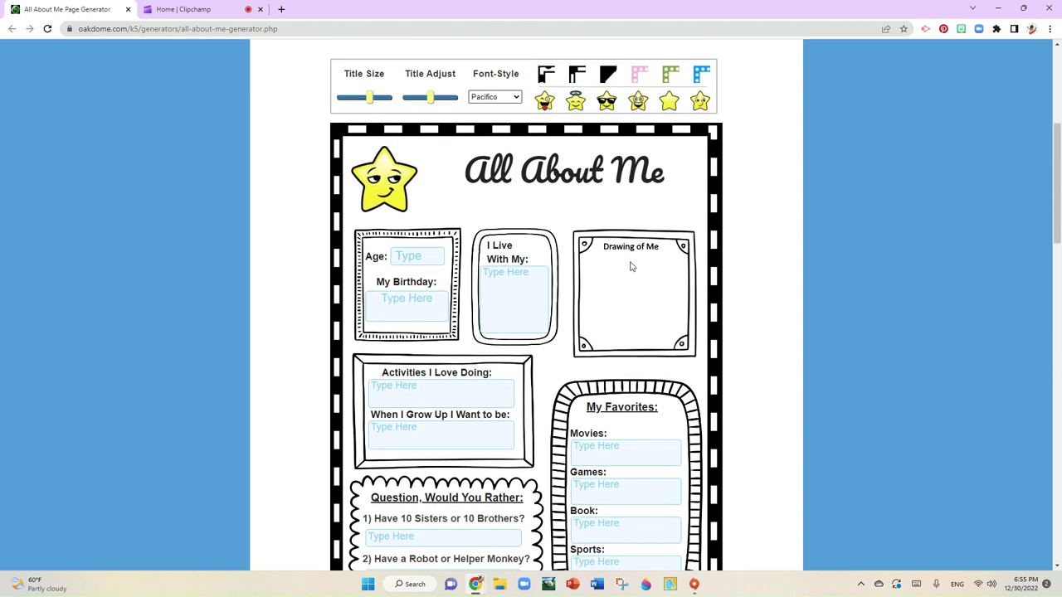
pyautogui.scroll(3, 709, 309)
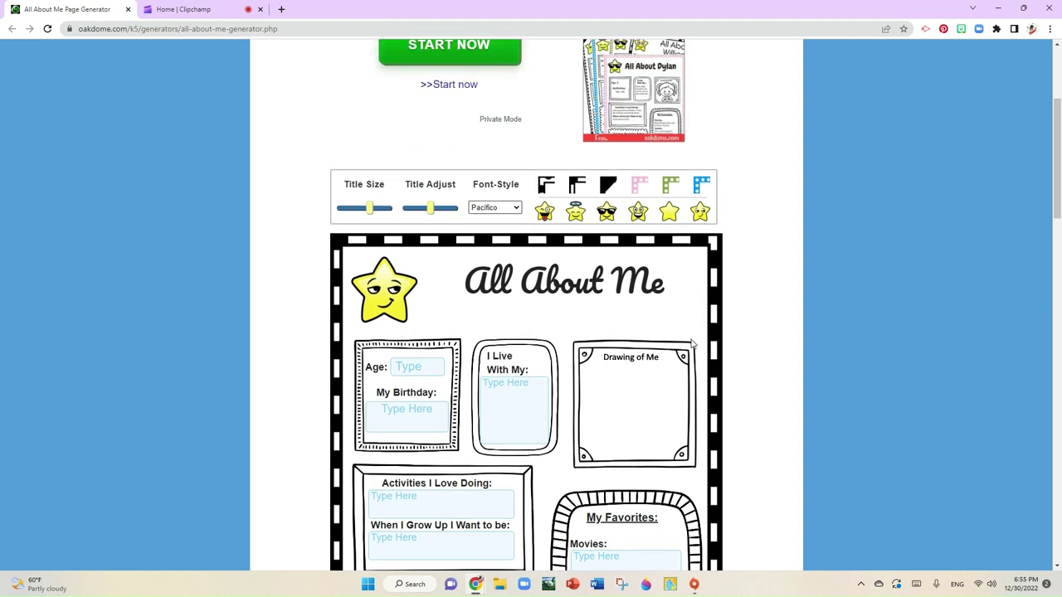
pyautogui.scroll(-3, 405, 283)
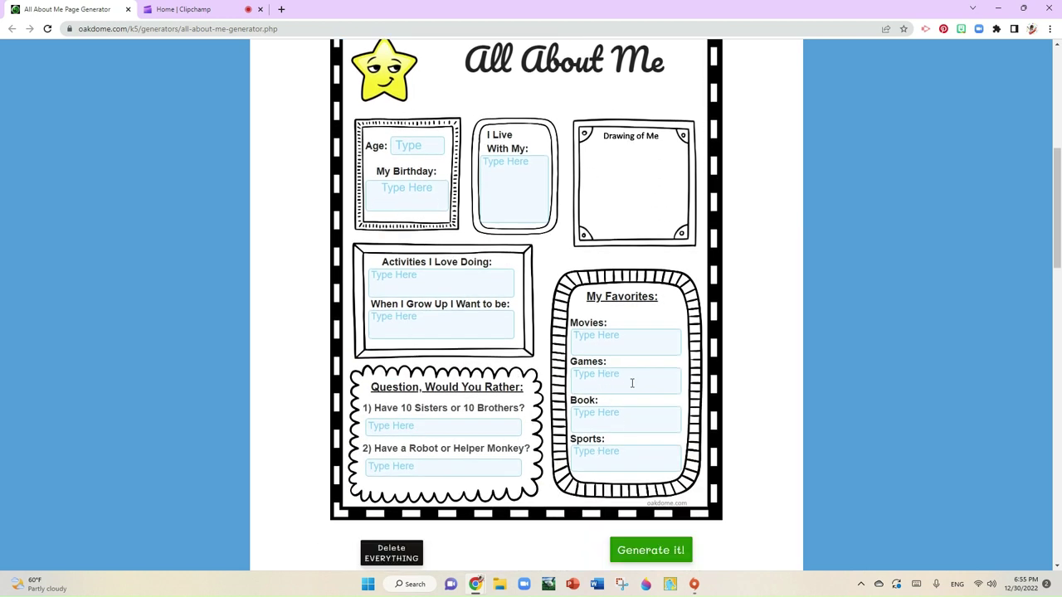
pyautogui.scroll(3, 692, 352)
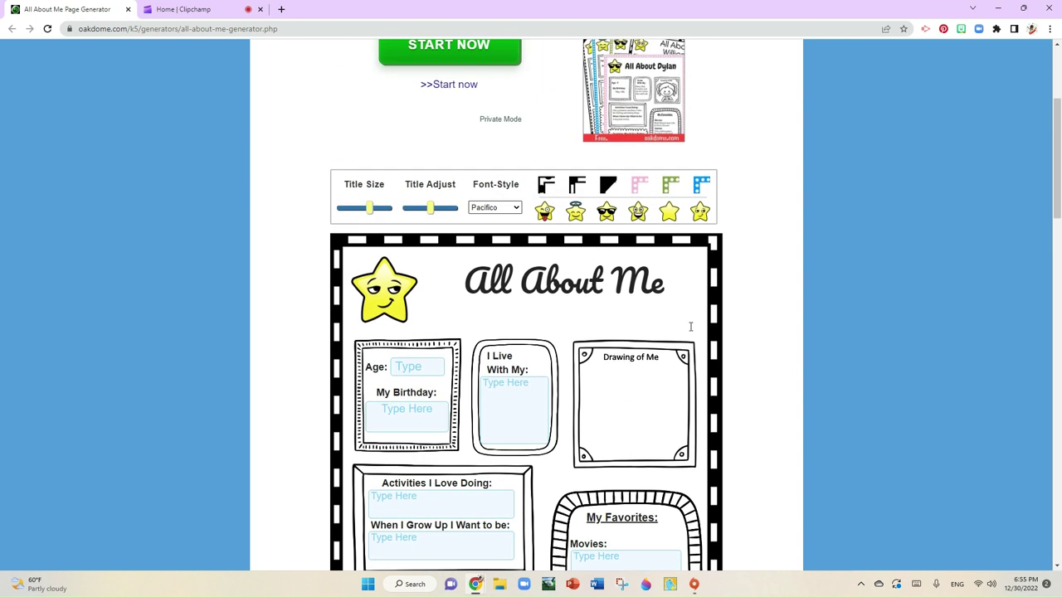